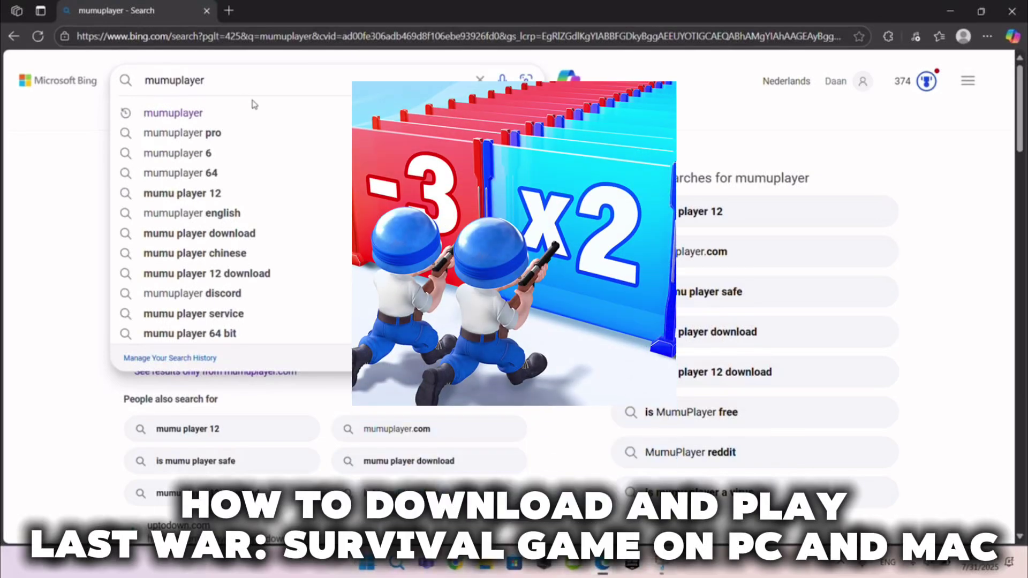
Step: Search the web for mumuplayer and open the official mumuplayer.com site
key(Return)
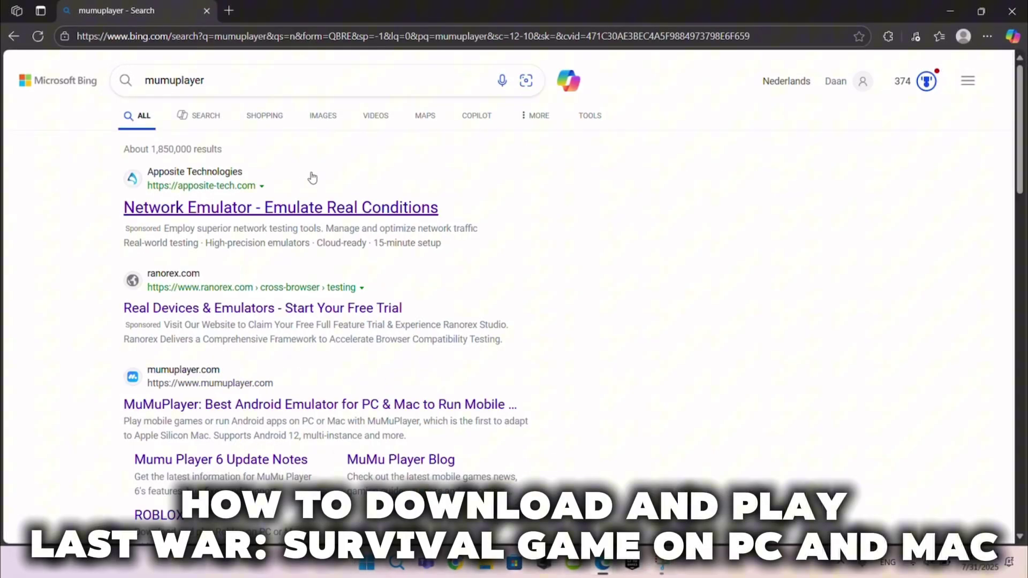
scroll(312, 177, down, 2)
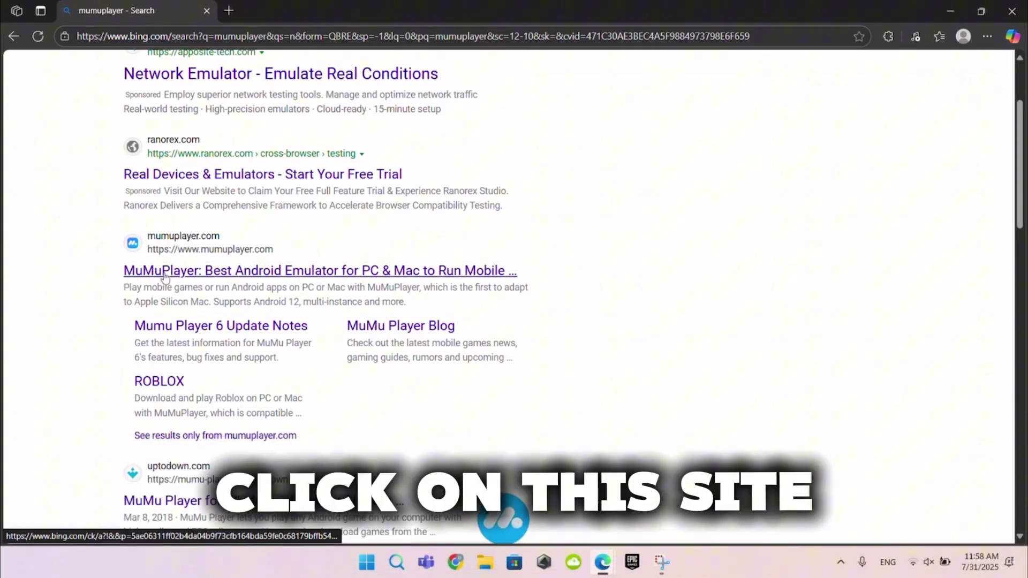
click(164, 274)
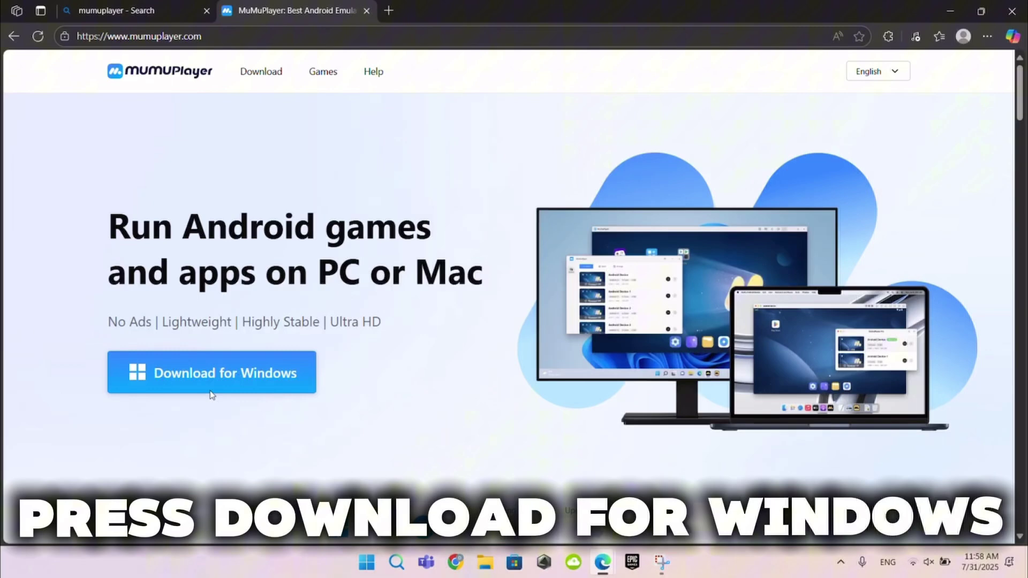
Step: Download MuMuPlayer for Windows and run the downloaded installer to install it
click(201, 368)
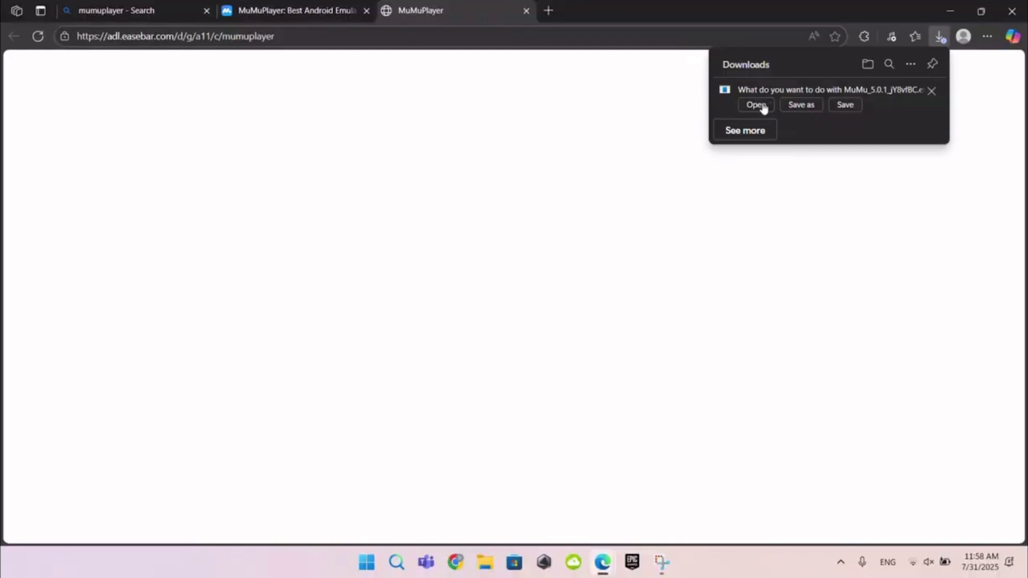
click(756, 105)
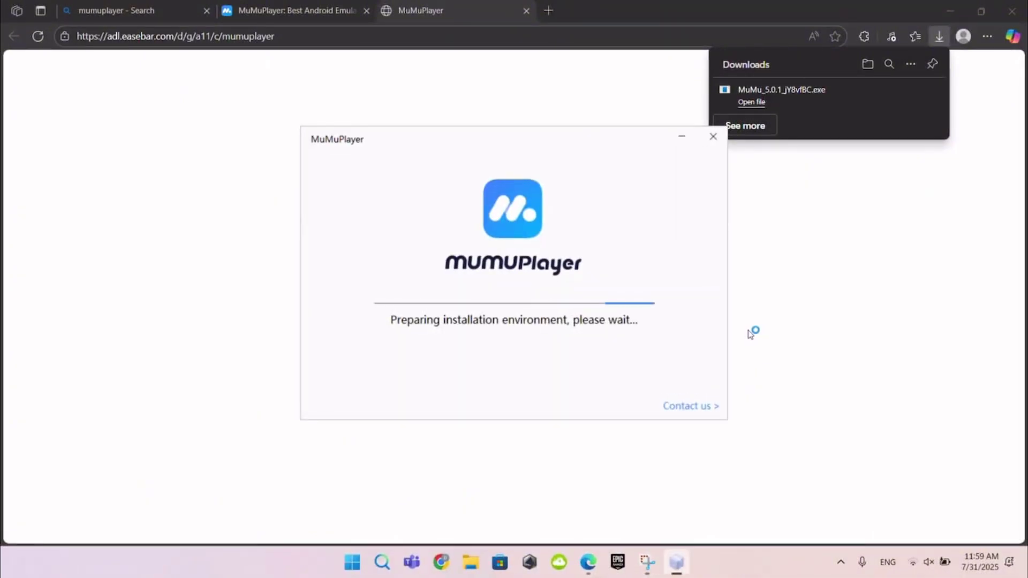
key(Return)
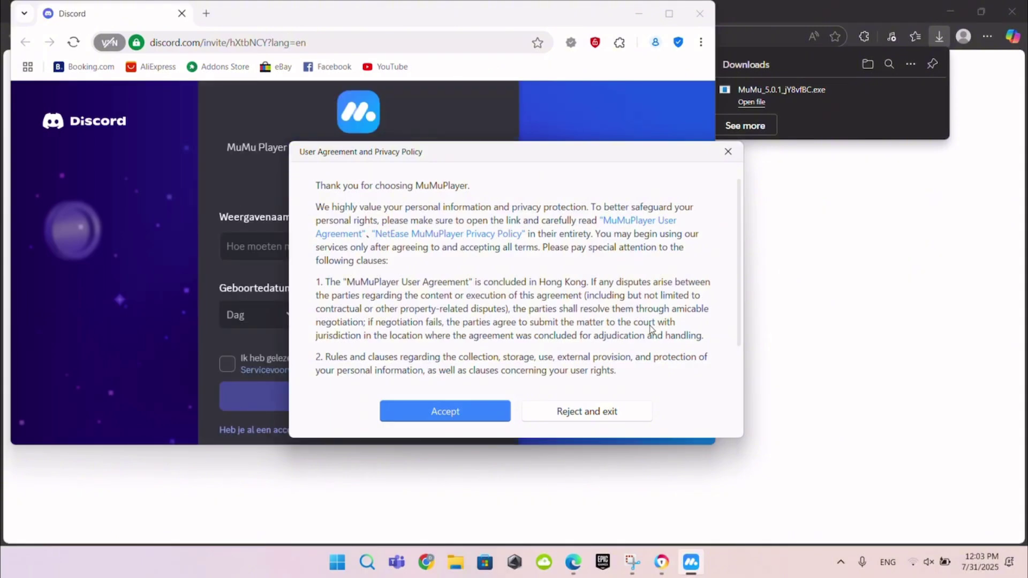
Step: Accept the MuMuPlayer user agreement, then start the Android Device with network access allowed through the firewall
click(433, 414)
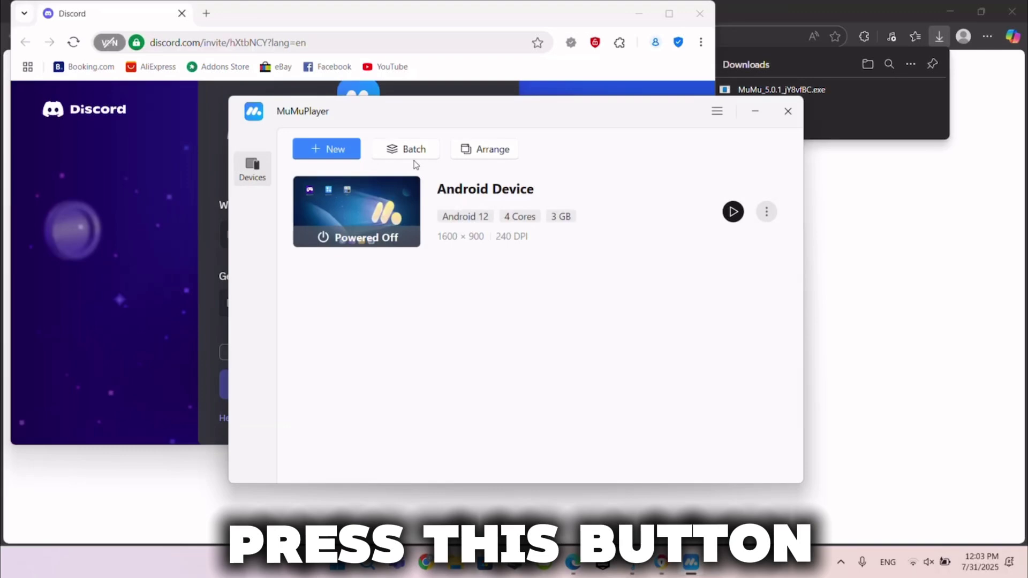
click(361, 215)
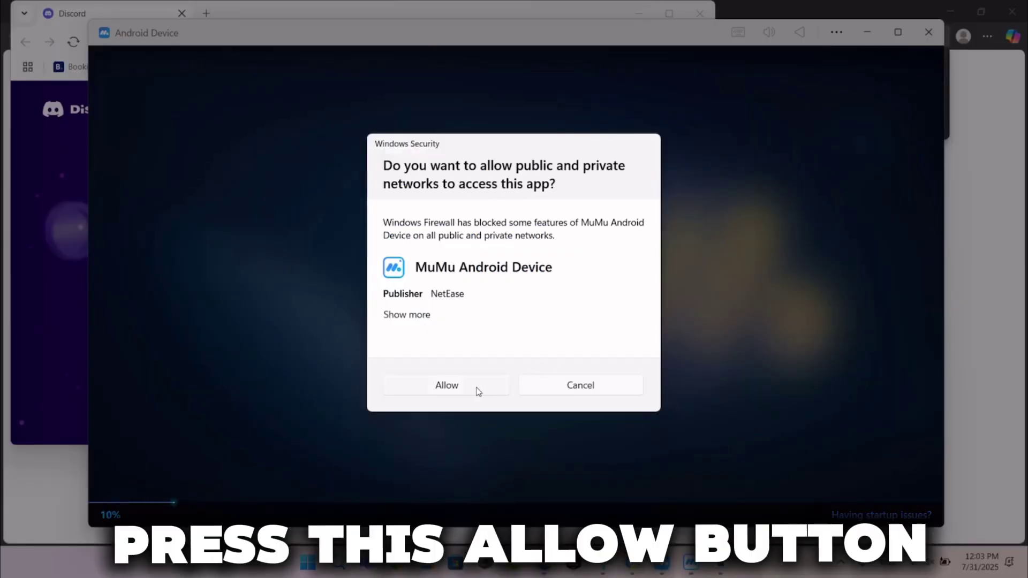
click(476, 389)
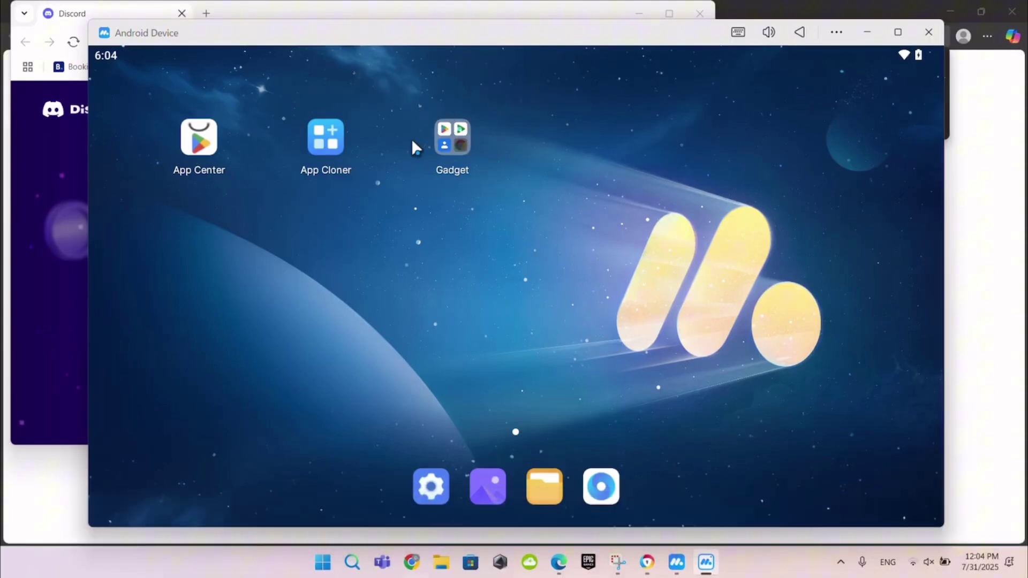
Step: Open the Play Store from the Gadget folder and start the Google account sign-in
click(440, 145)
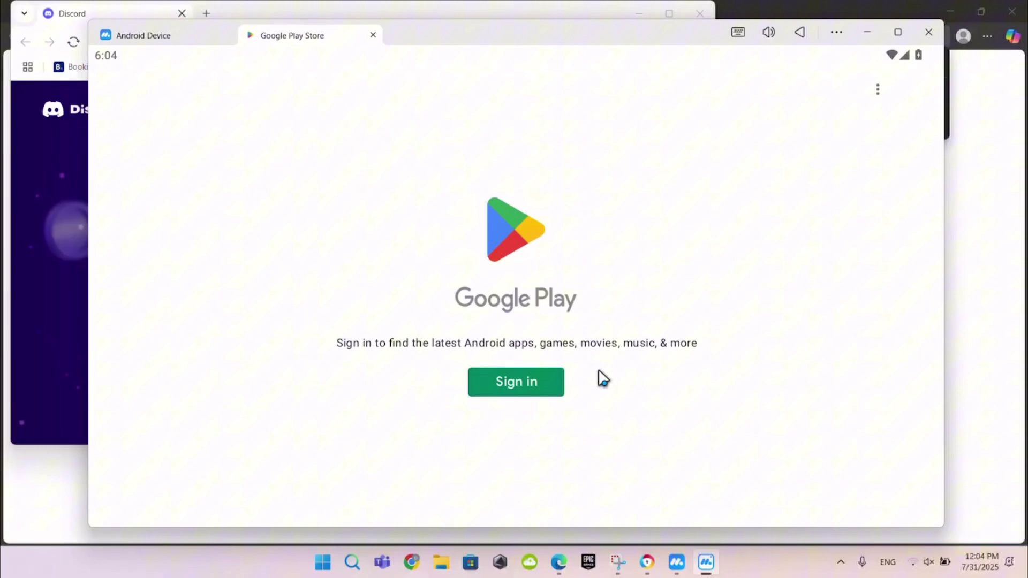
click(546, 383)
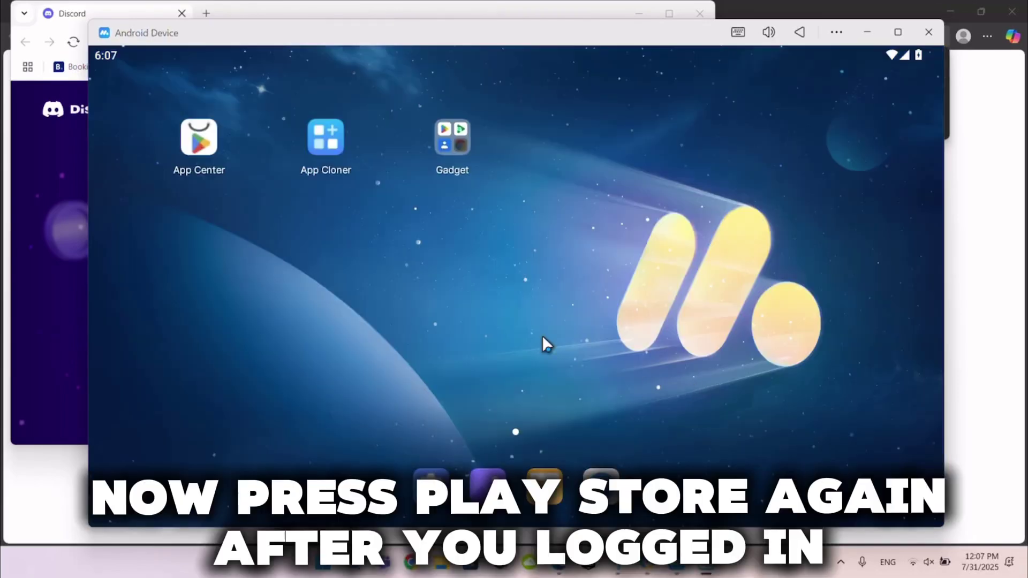
Step: Reopen the Play Store from the Gadget folder, declining deal notifications and dismissing the Teacher Approved tip
click(448, 143)
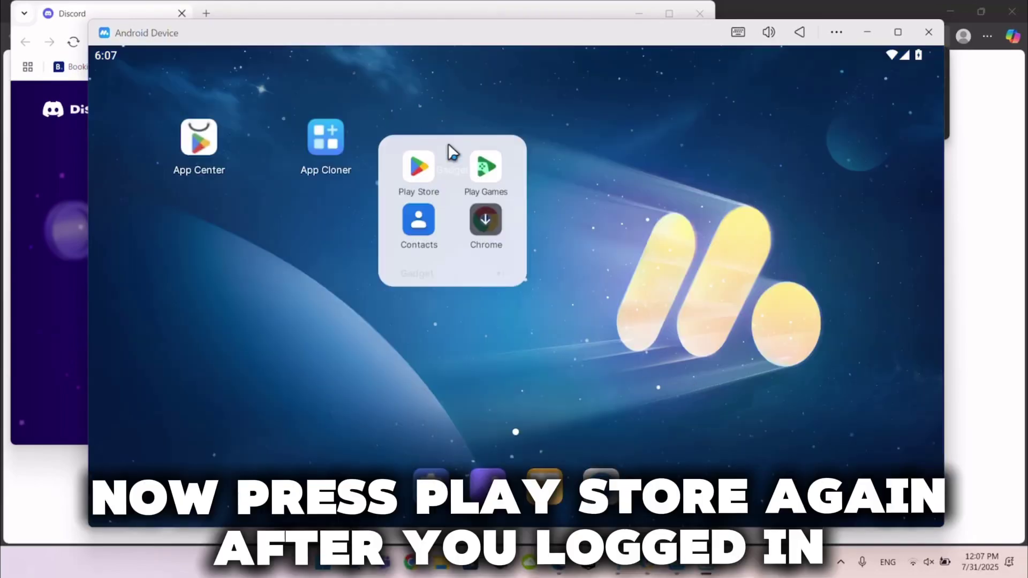
click(413, 180)
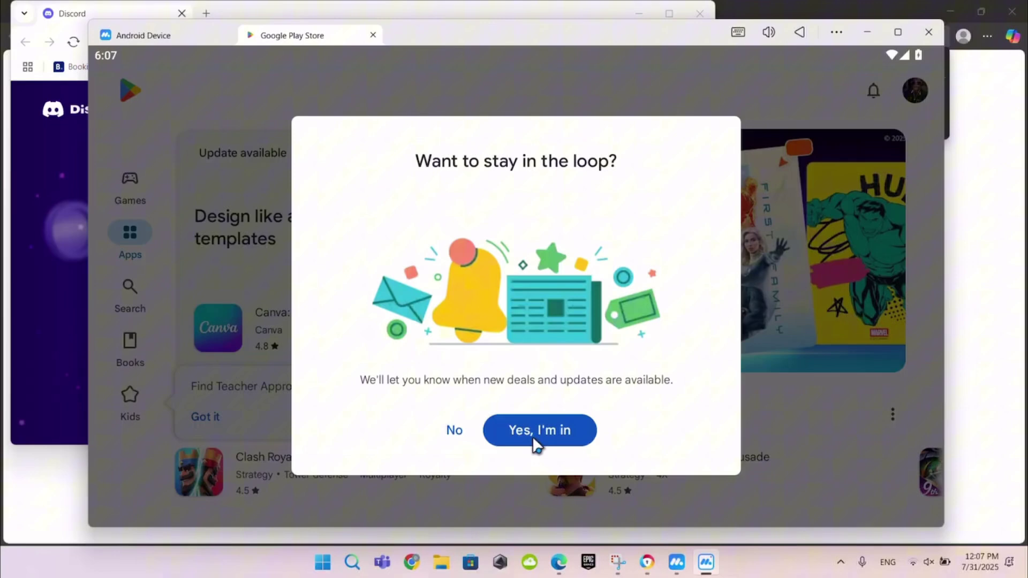
click(454, 431)
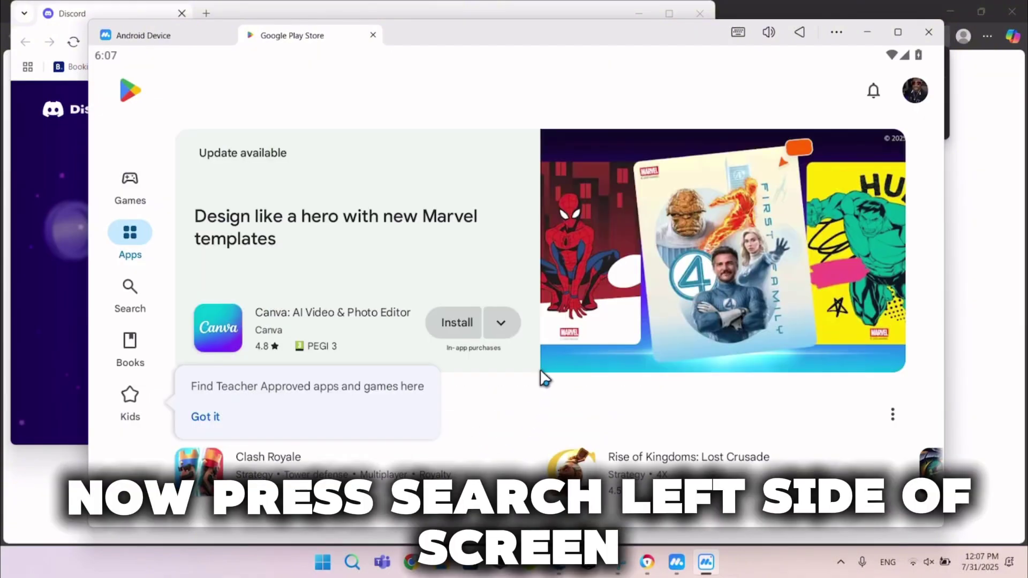
click(217, 418)
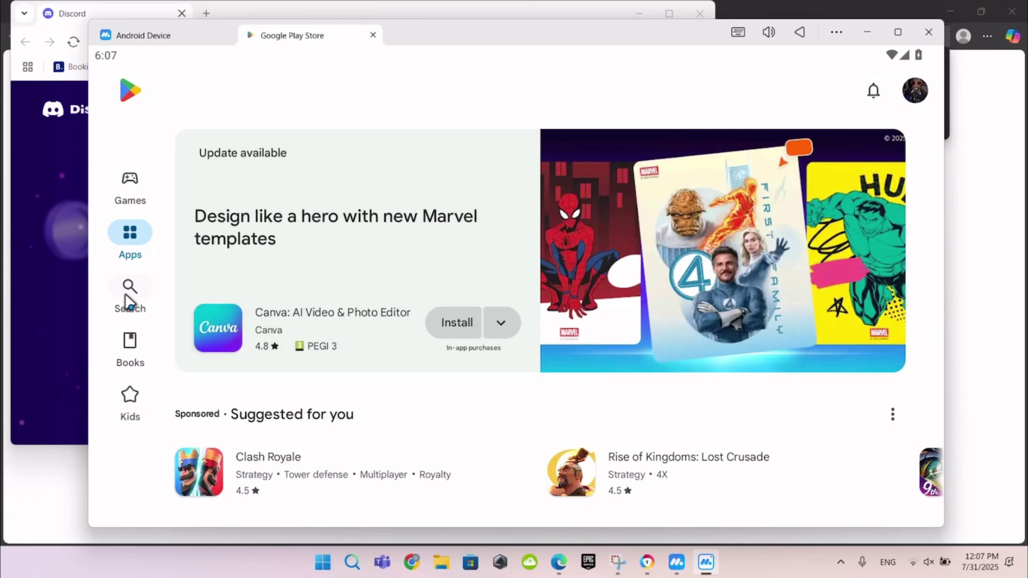
Step: Open the suggested Clash Royale listing from the Play Store search page and install the game
click(130, 294)
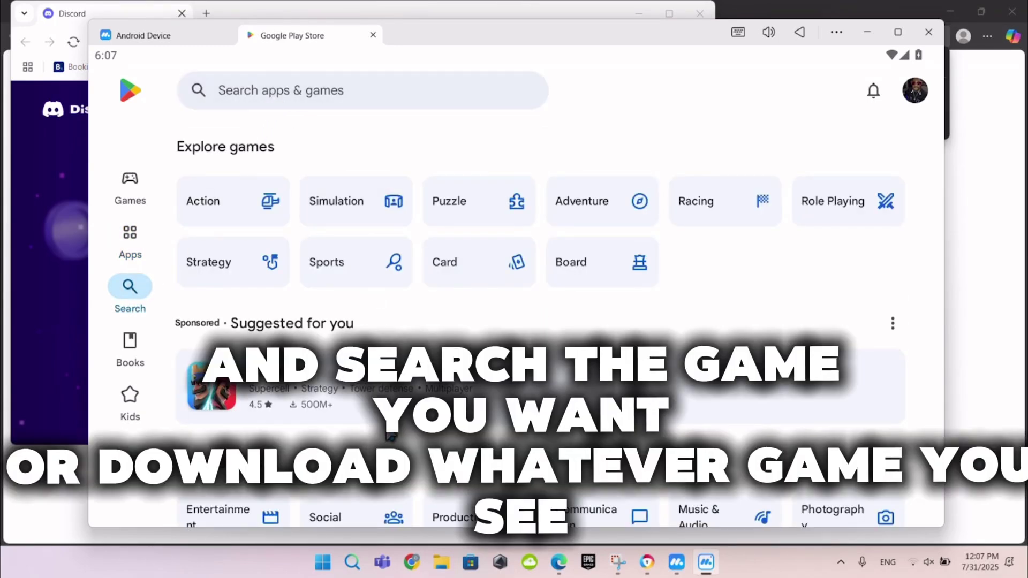
click(348, 396)
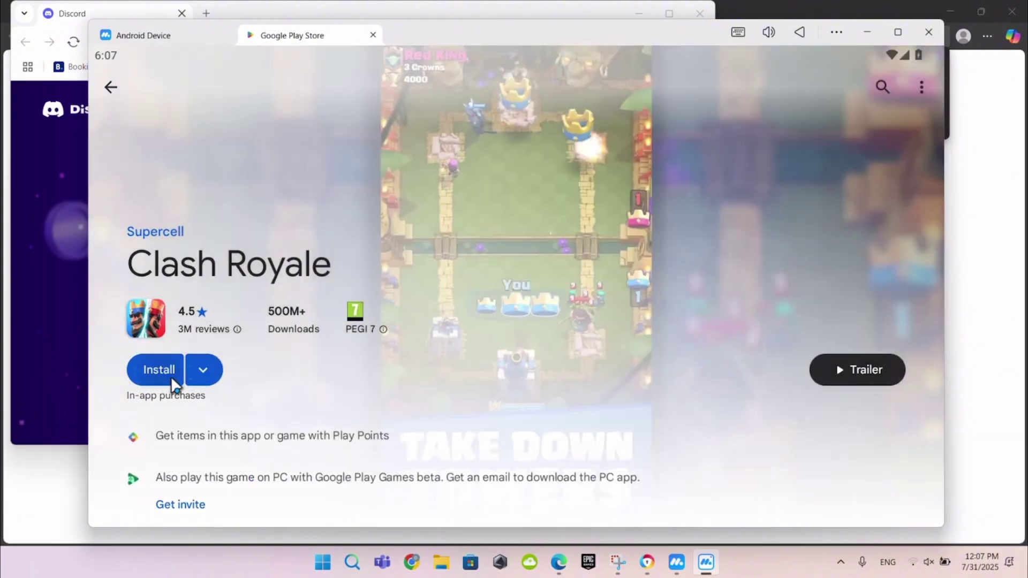
click(159, 370)
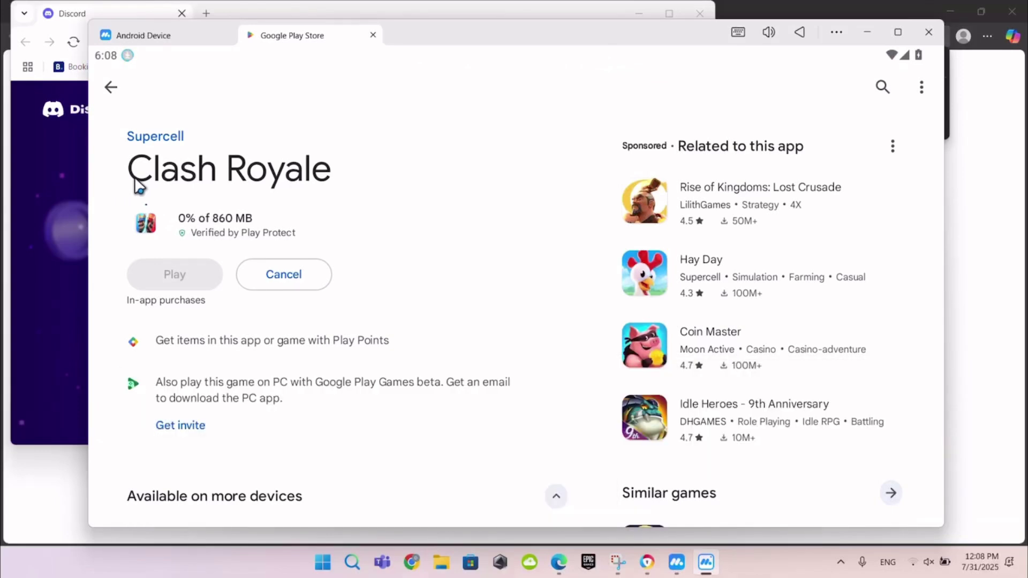
scroll(351, 176, down, 1)
scroll(353, 195, up, 1)
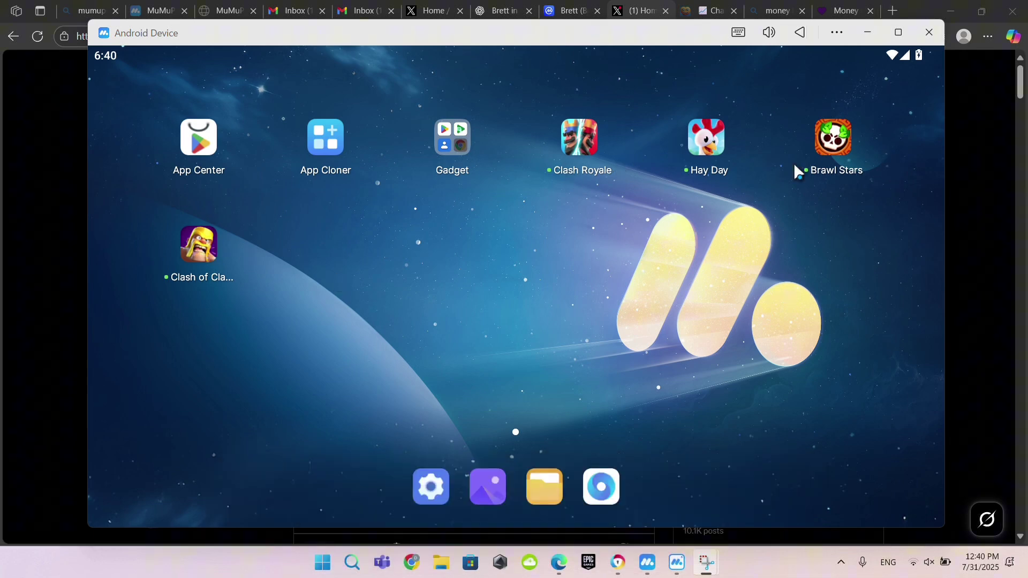
Step: Launch Clash Royale from the Android home screen
click(597, 147)
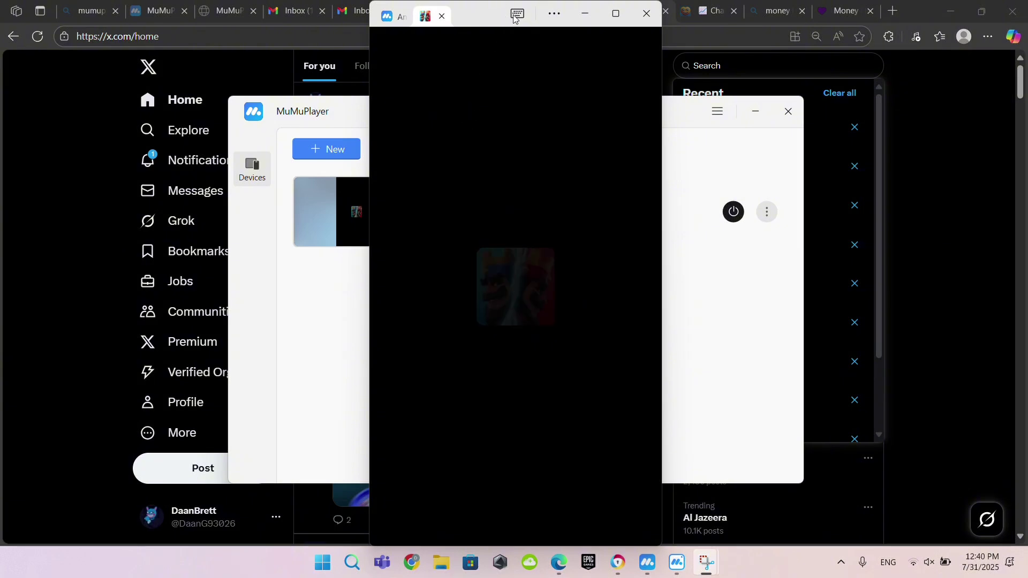
click(529, 430)
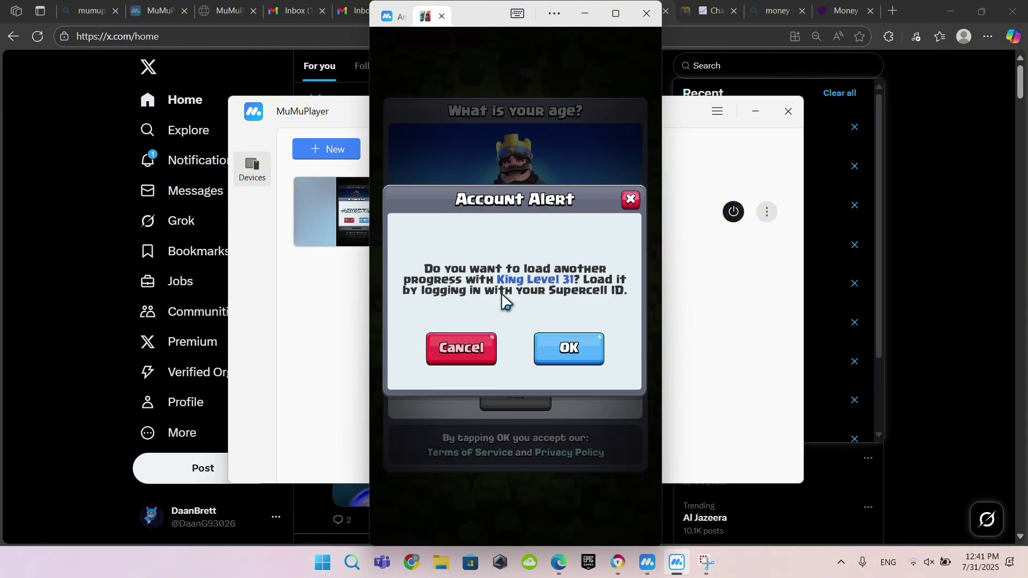
click(576, 349)
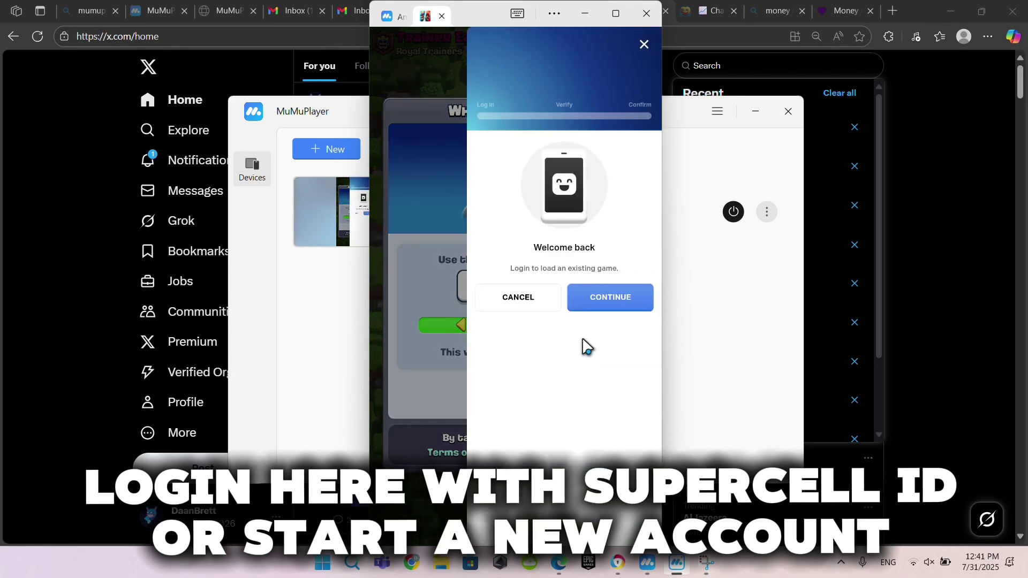
click(611, 298)
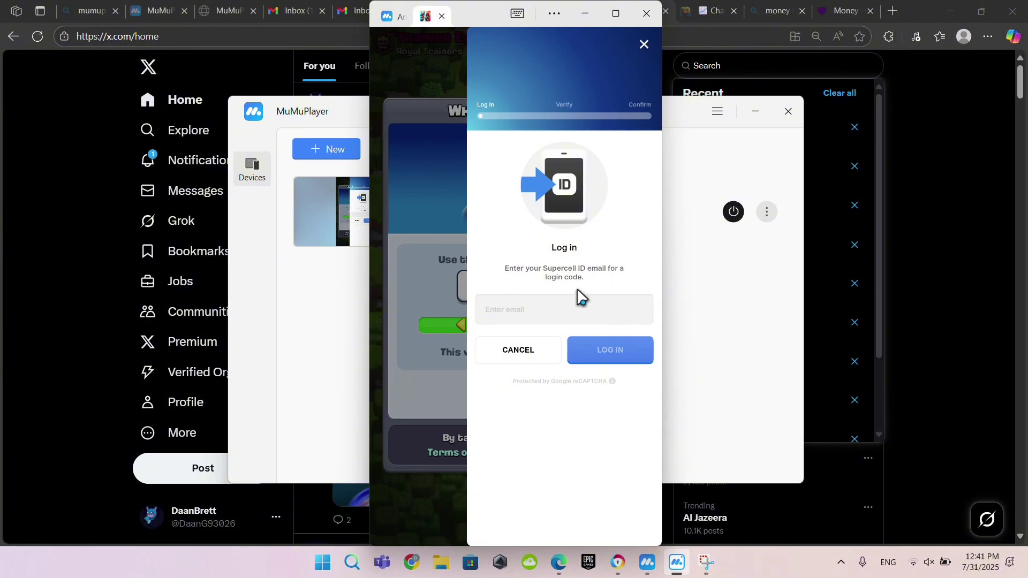
click(643, 45)
Step: Set the player's age with the slider and accept the terms to start a new game
drag(493, 331, 523, 336)
click(543, 409)
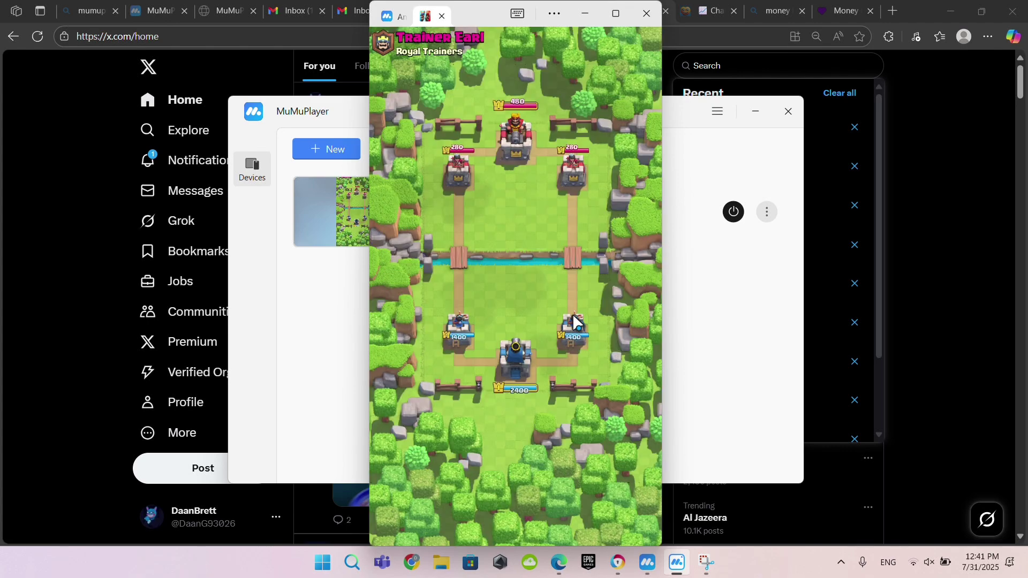
Step: Advance through the king's opening messages in the Clash Royale training battle
click(572, 472)
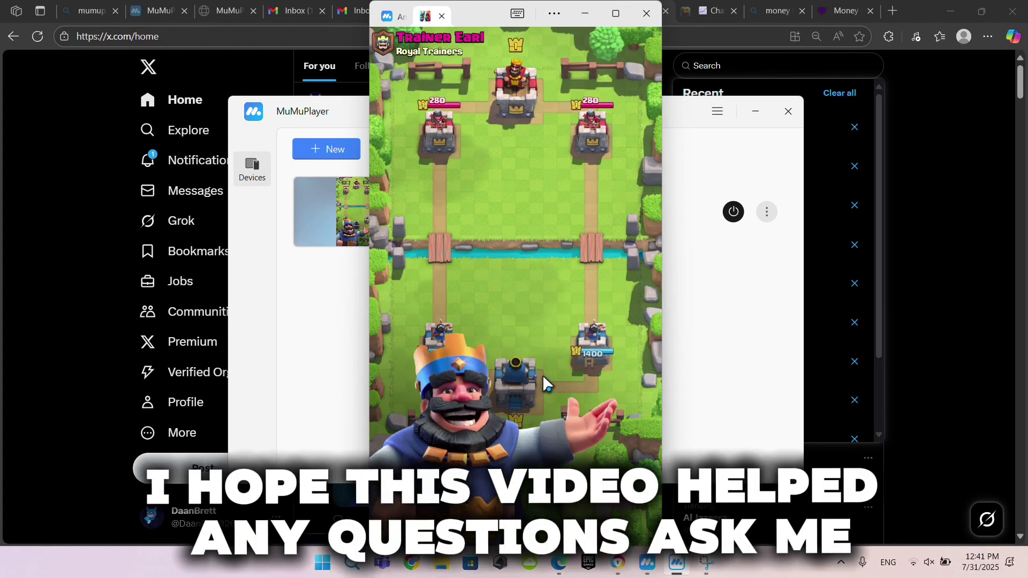
click(543, 376)
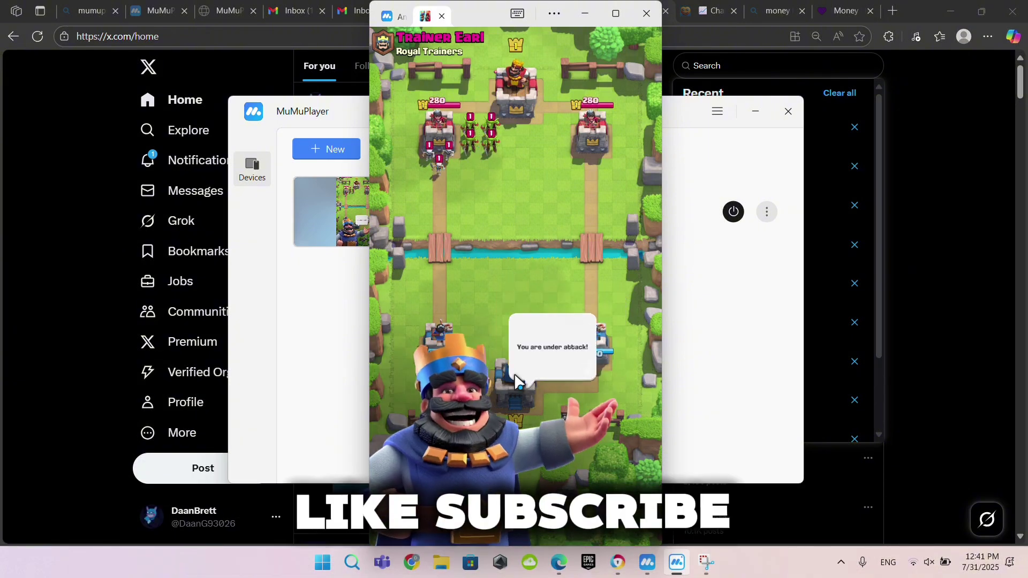
click(514, 373)
click(541, 470)
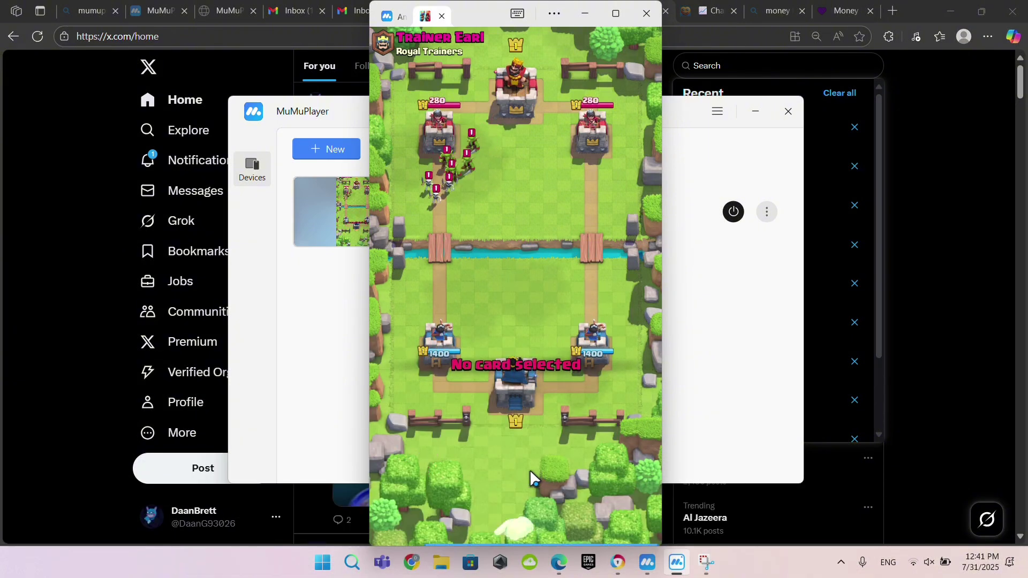